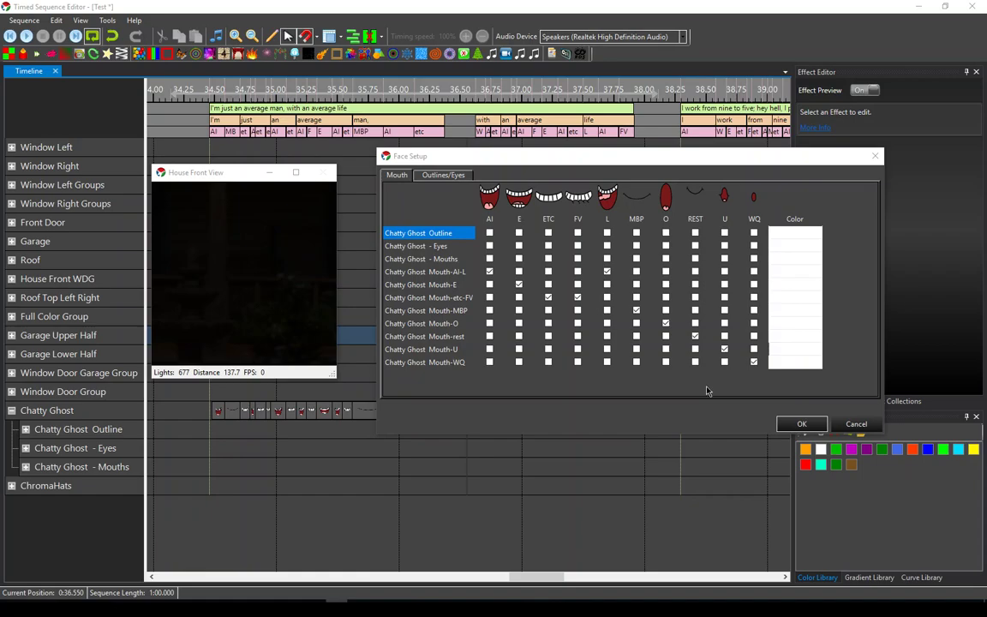
# Step: Select the Chatty Ghost lip-sync effect to view its face-mapping settings with Somebody Voice 1 Phonemes marks
pyautogui.click(799, 424)
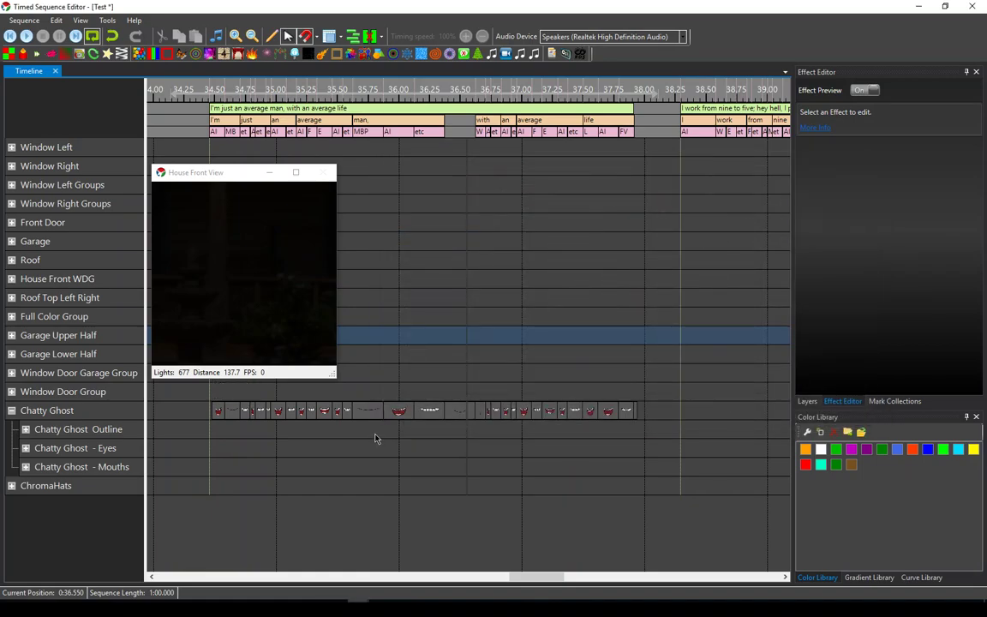
pyautogui.click(408, 414)
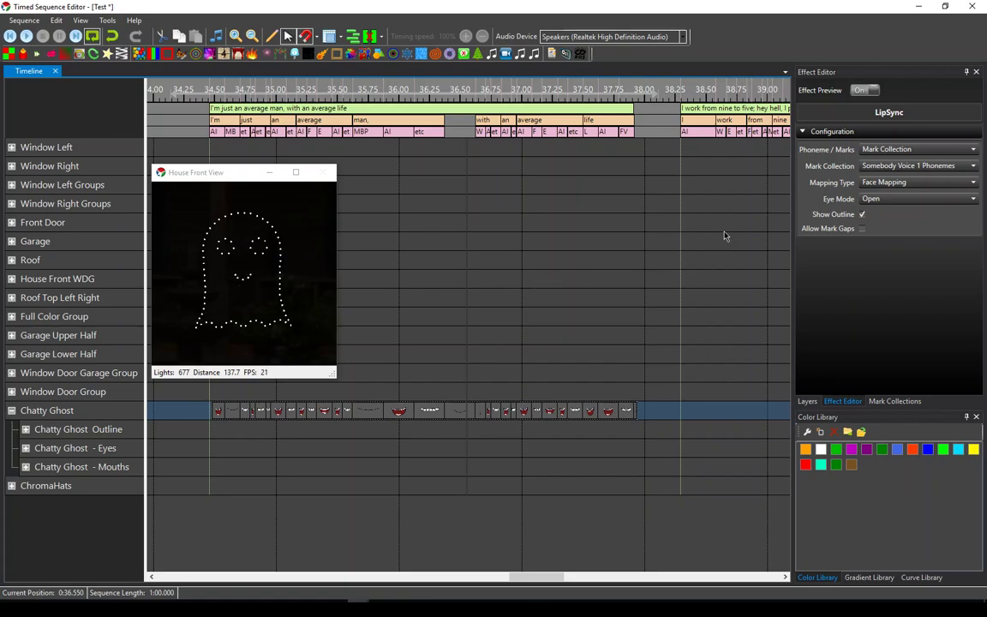
# Step: Add a new mixing layer of type Mask And Fill with Require Mixing Partner ticked
pyautogui.click(808, 401)
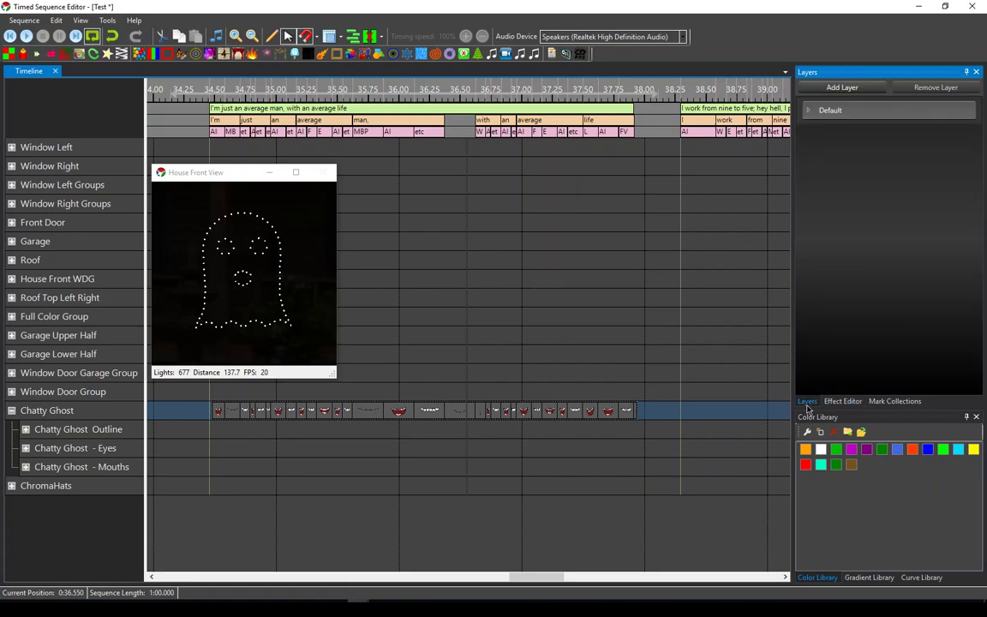
pyautogui.click(836, 89)
pyautogui.click(837, 112)
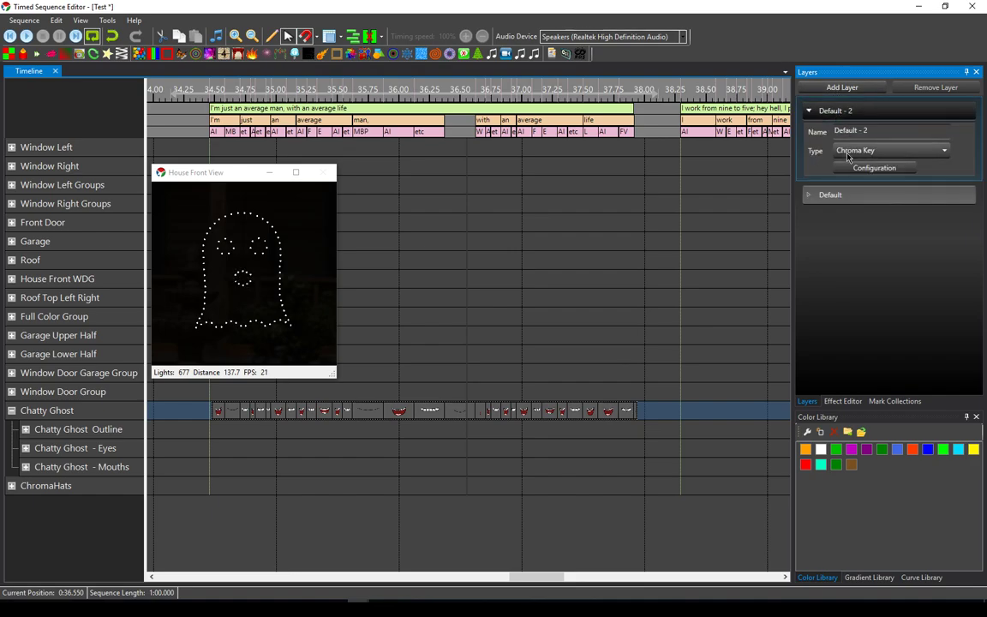
pyautogui.click(892, 150)
pyautogui.click(857, 214)
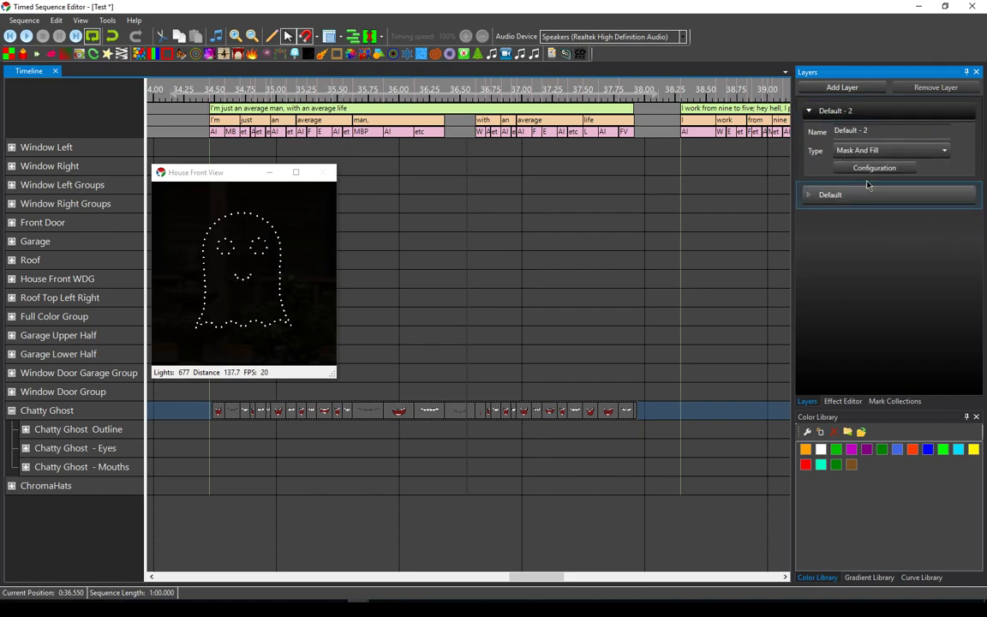
pyautogui.click(870, 169)
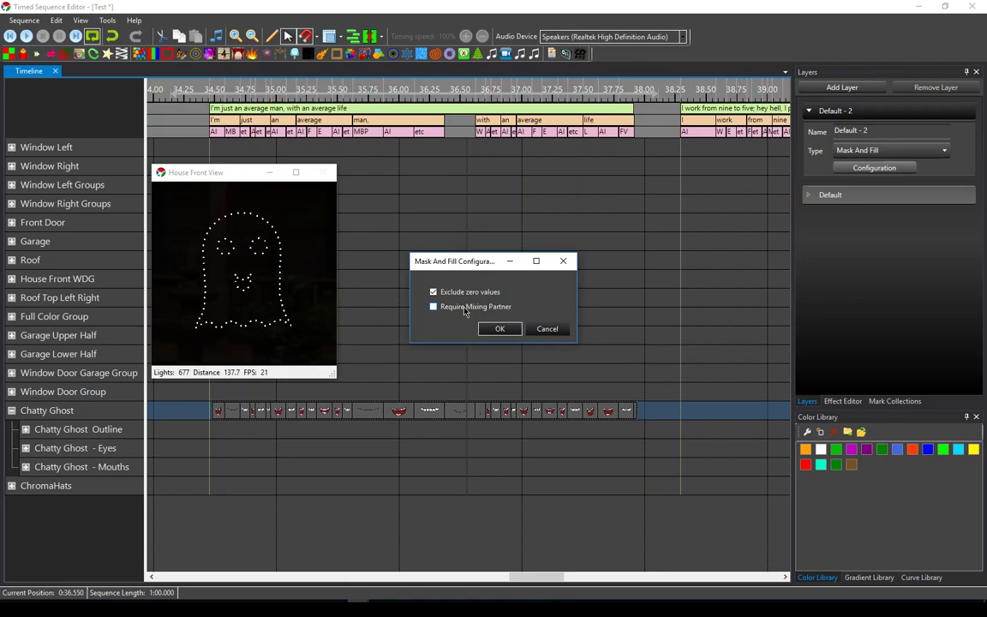
pyautogui.click(465, 310)
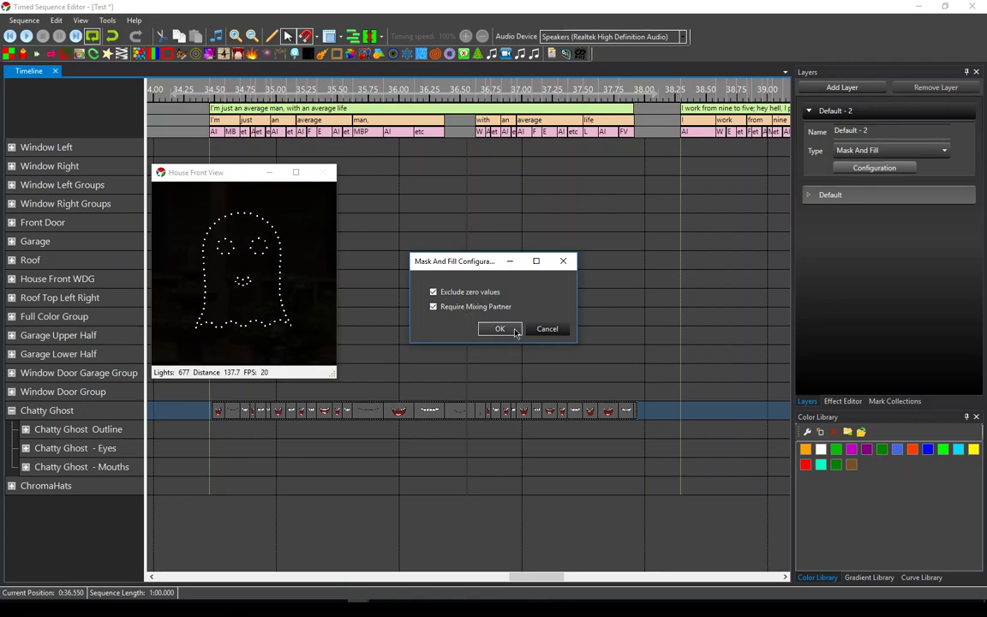
pyautogui.click(499, 329)
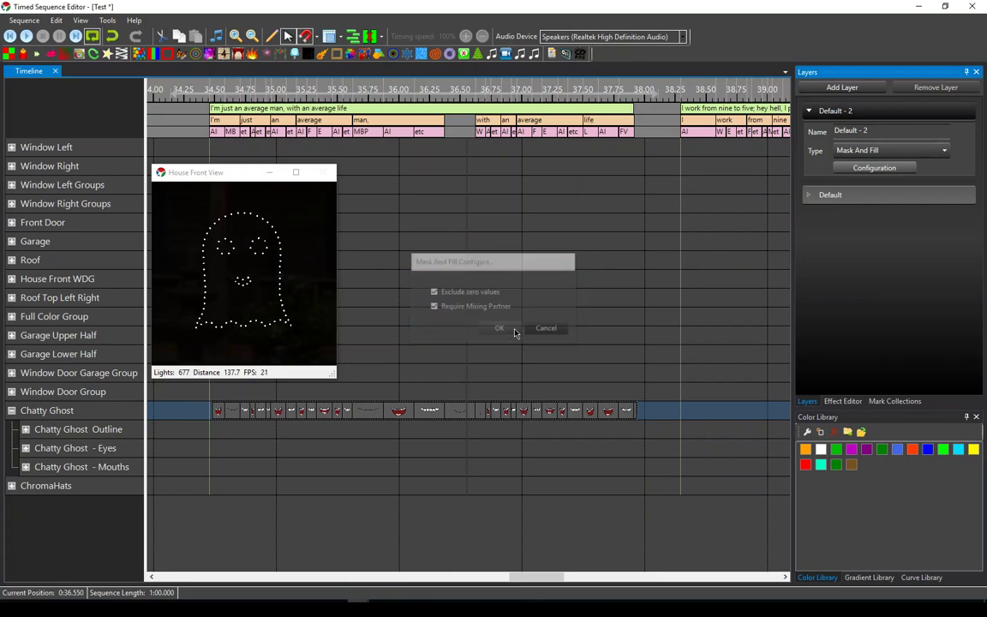
# Step: Rename the new layer to 'Color change'
pyautogui.moveTo(833, 130); pyautogui.dragTo(864, 130)
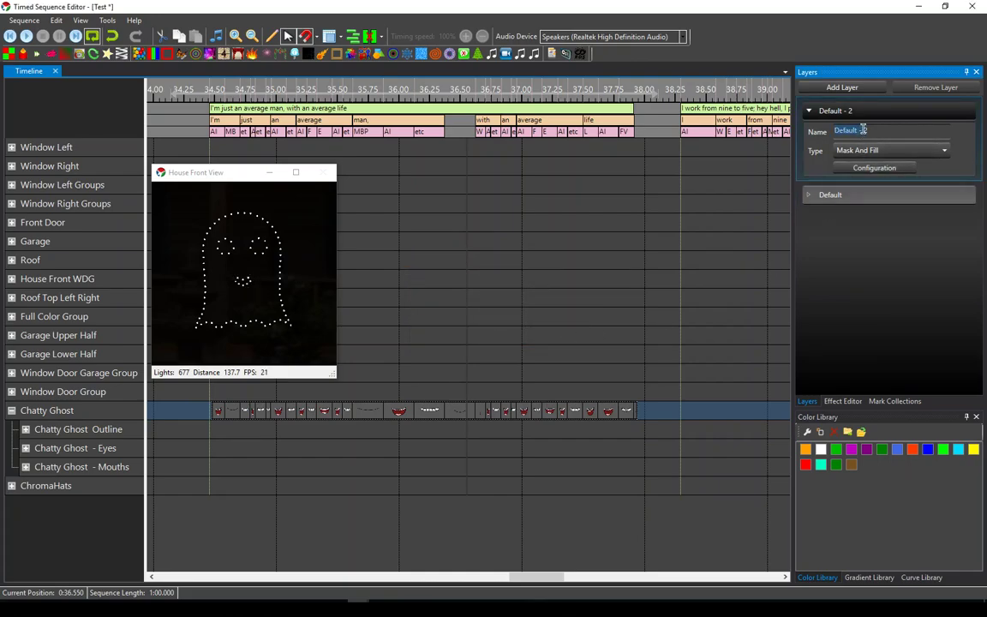
pyautogui.write('Color change')
pyautogui.press('Return')
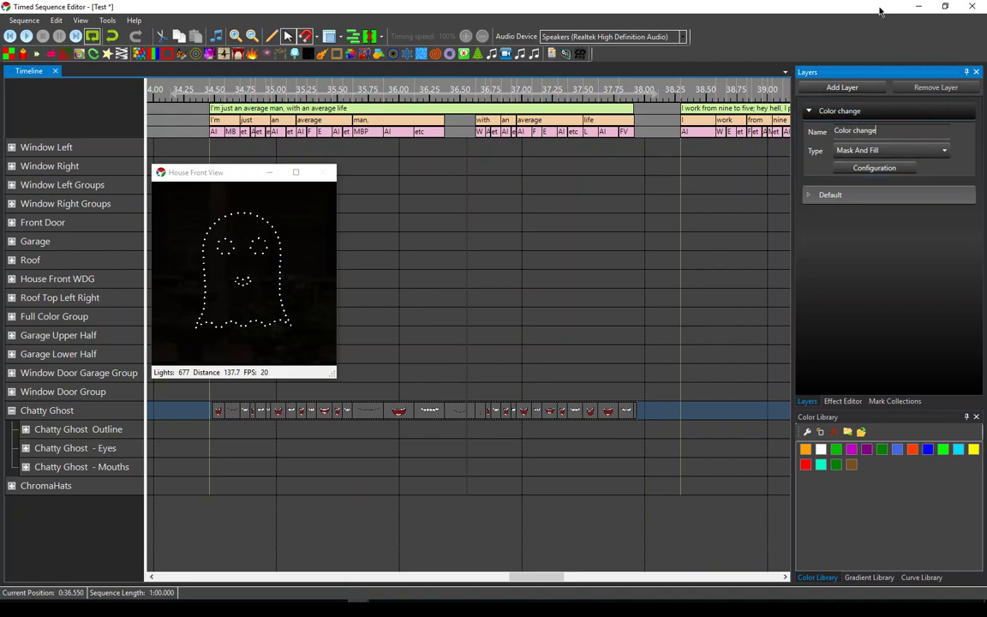
pyautogui.click(840, 111)
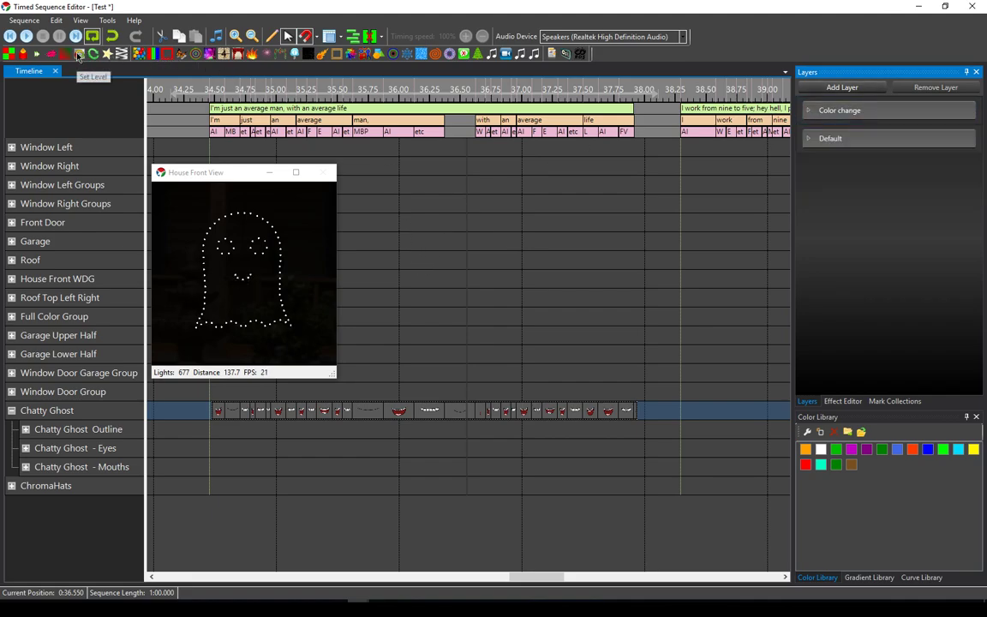
# Step: Add a Set Level on the Chatty Ghost row spanning the lip-sync, on the Color change layer
pyautogui.moveTo(78, 55); pyautogui.dragTo(212, 419)
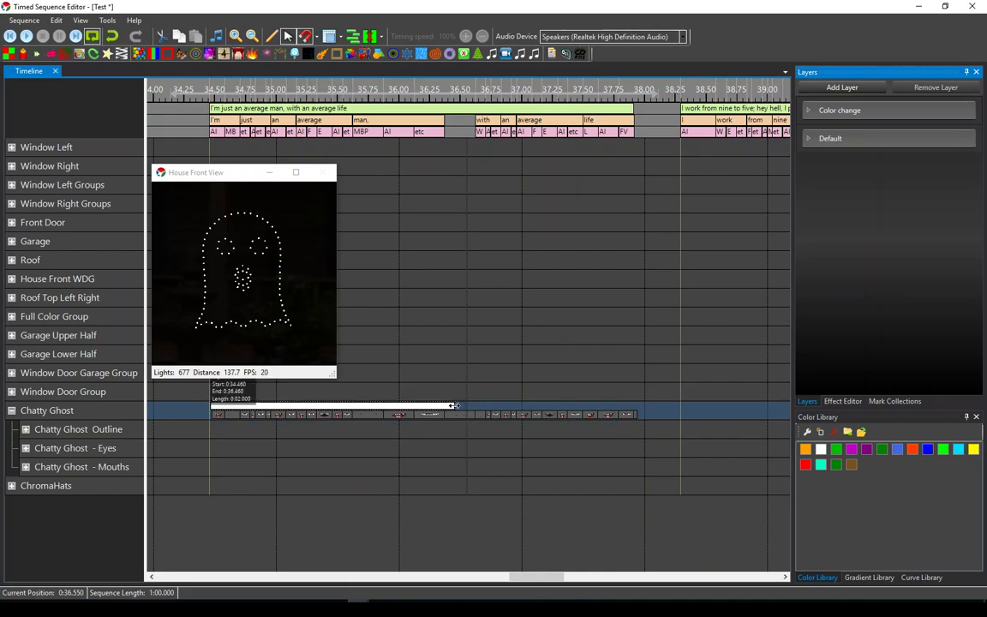
pyautogui.moveTo(455, 406); pyautogui.dragTo(620, 412)
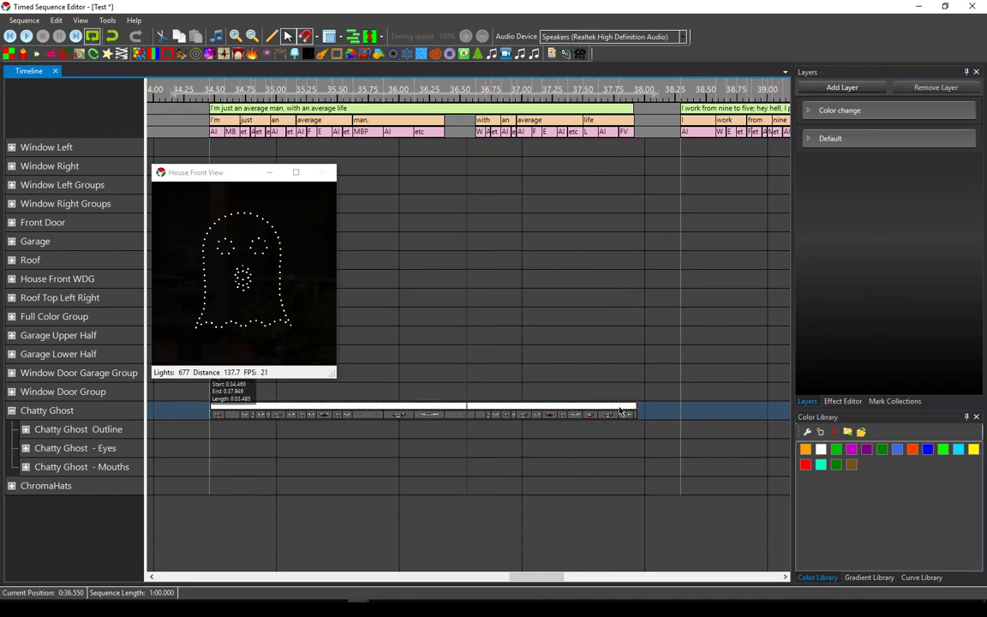
pyautogui.rightClick(620, 413)
pyautogui.moveTo(651, 434)
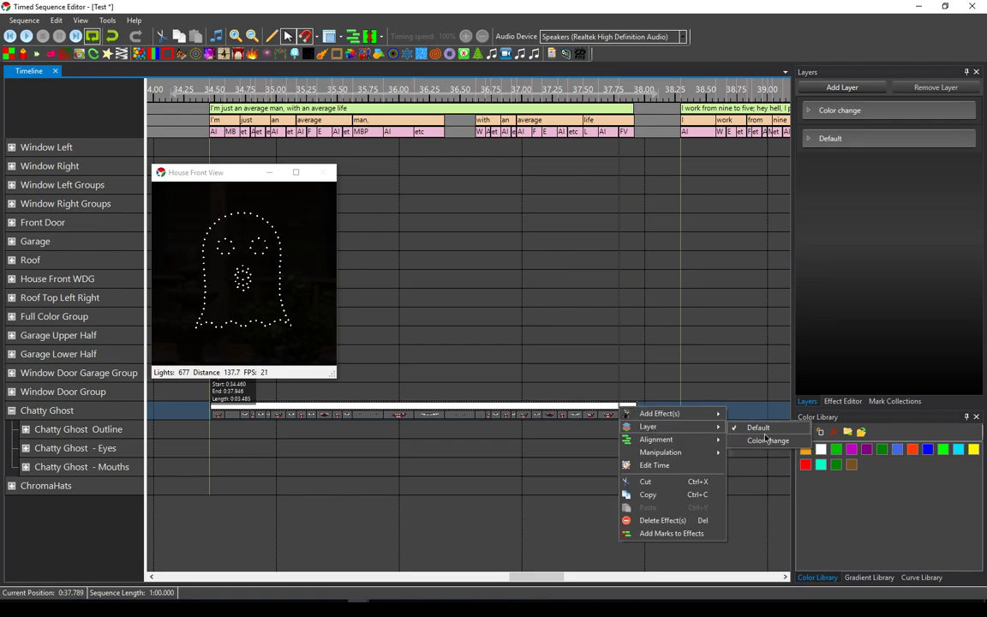
pyautogui.click(762, 442)
# Step: Make the Set Level red and move it to the Chatty Ghost Outline row
pyautogui.moveTo(806, 464); pyautogui.dragTo(611, 410)
pyautogui.moveTo(379, 316); pyautogui.dragTo(372, 455)
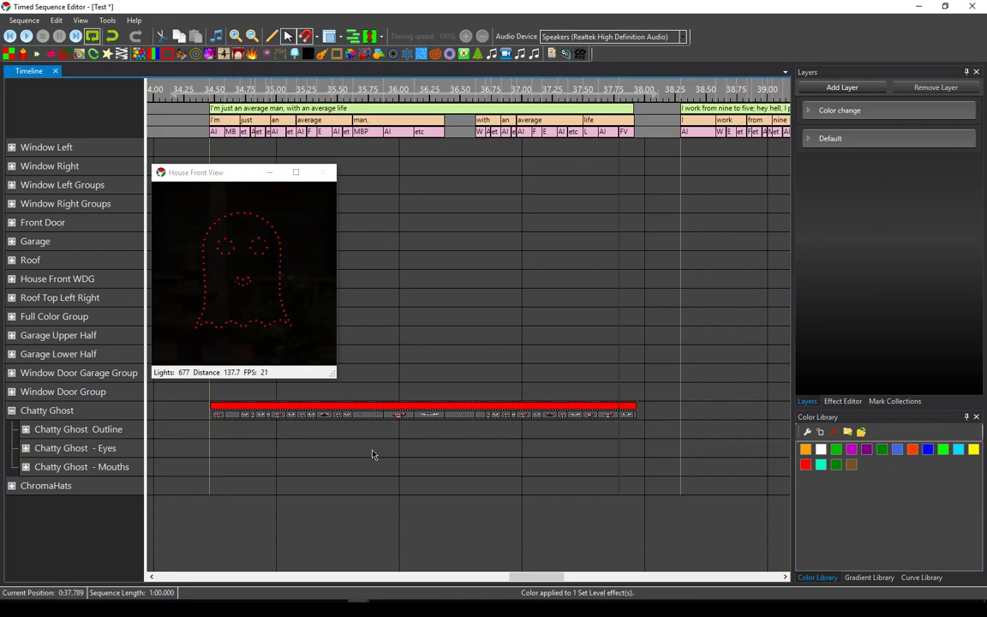
pyautogui.click(373, 454)
pyautogui.click(390, 409)
pyautogui.moveTo(390, 409); pyautogui.dragTo(386, 428)
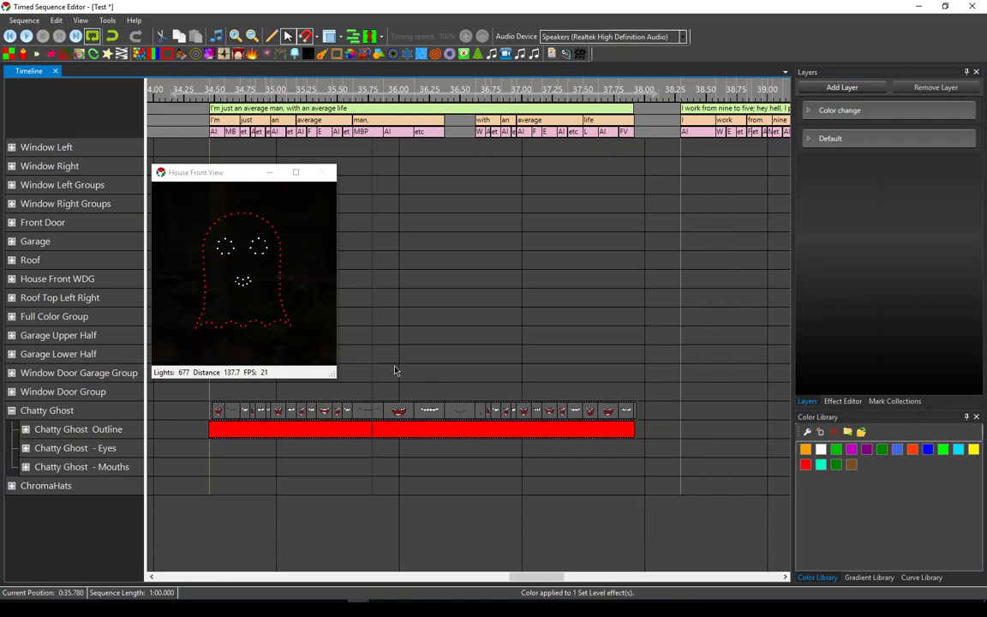
# Step: Save the sequence, then place the red Set Level on the Eyes row and copy it to Outline
pyautogui.hotkey('ctrl', 's')
pyautogui.click(403, 482)
pyautogui.moveTo(404, 432)
pyautogui.mouseDown()
pyautogui.moveTo(403, 460)
pyautogui.moveTo(404, 449)
pyautogui.mouseUp()
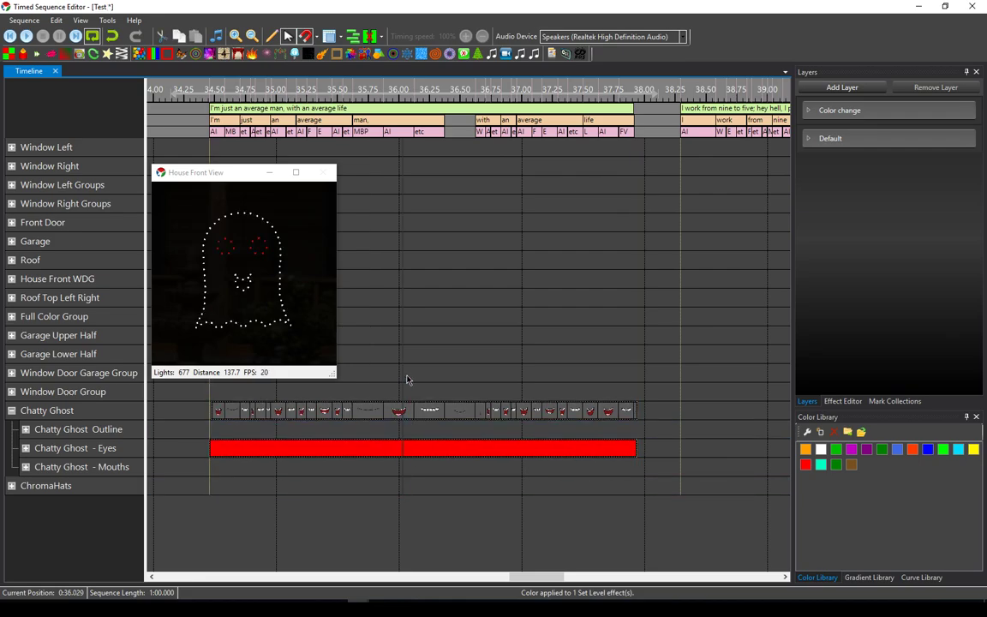
pyautogui.click(352, 441)
pyautogui.moveTo(352, 442); pyautogui.dragTo(348, 428)
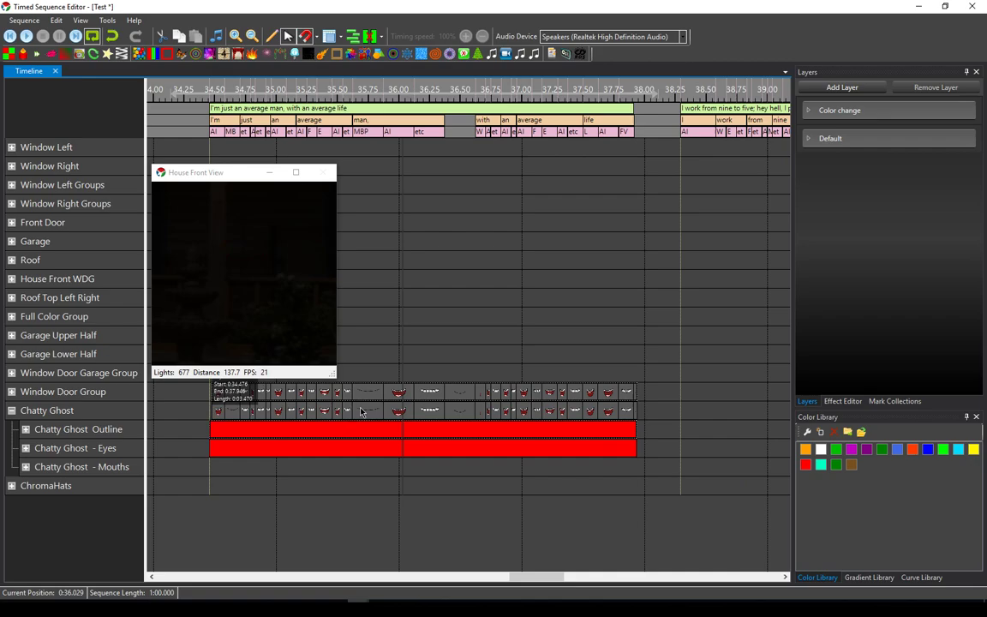
# Step: Delete the extra mouth copy and the red Set Level effects on the Eyes and Outline rows
pyautogui.press('Delete')
pyautogui.moveTo(372, 356); pyautogui.dragTo(370, 479)
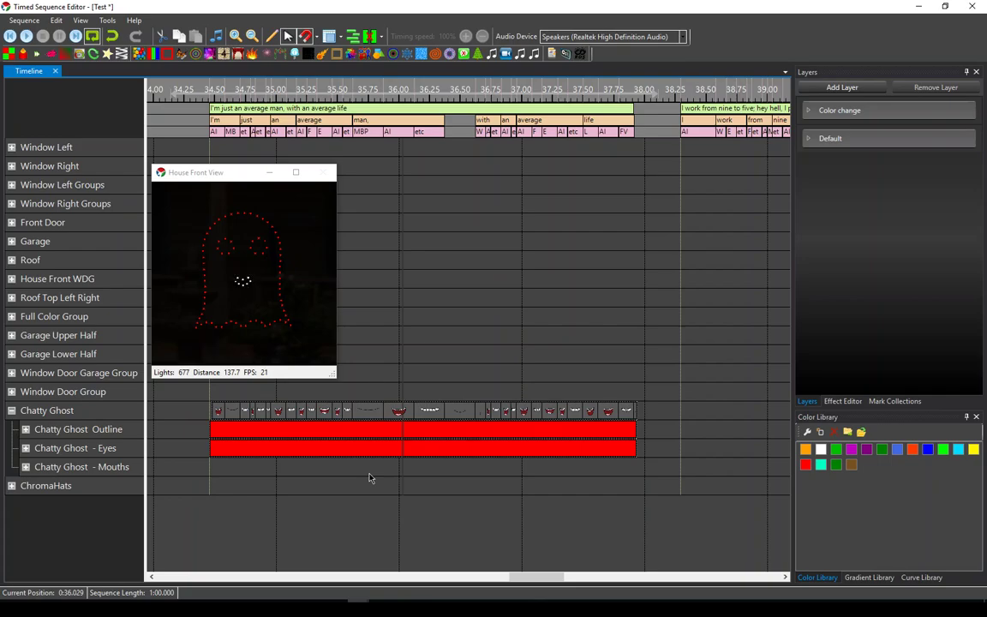
pyautogui.click(389, 449)
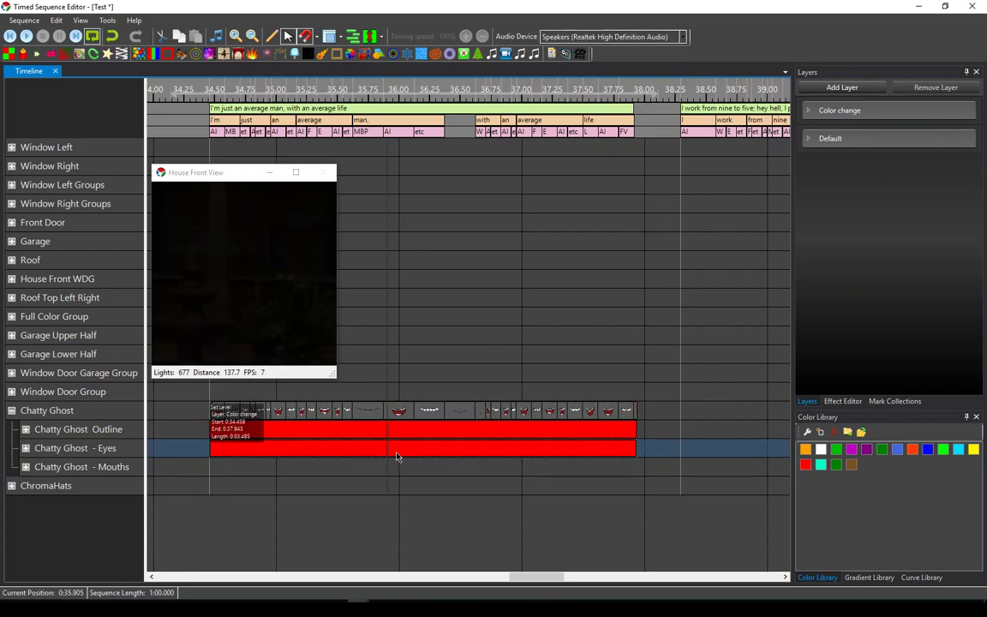
pyautogui.press('Delete')
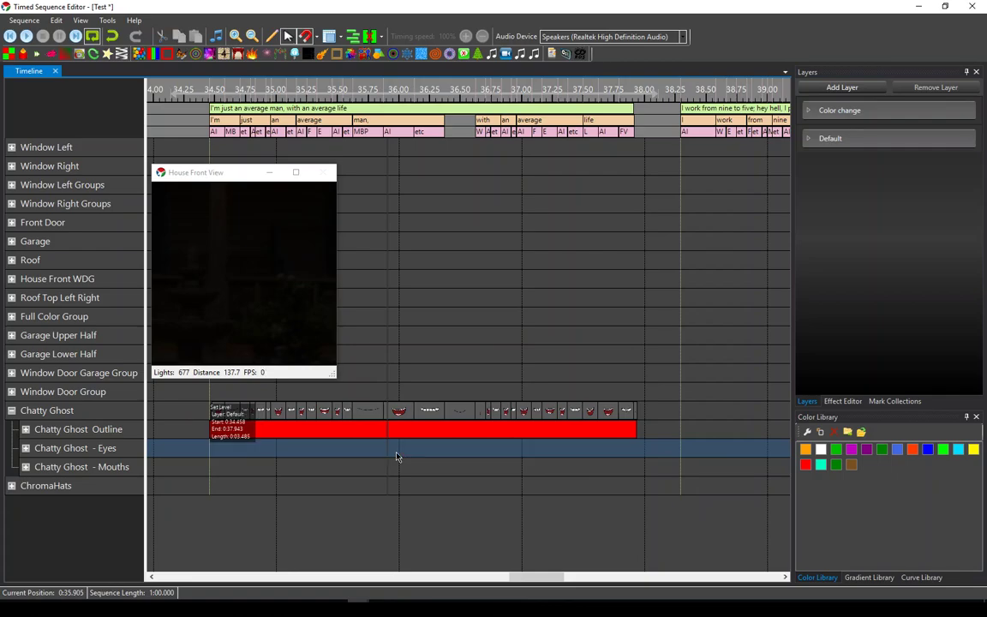
pyautogui.click(399, 433)
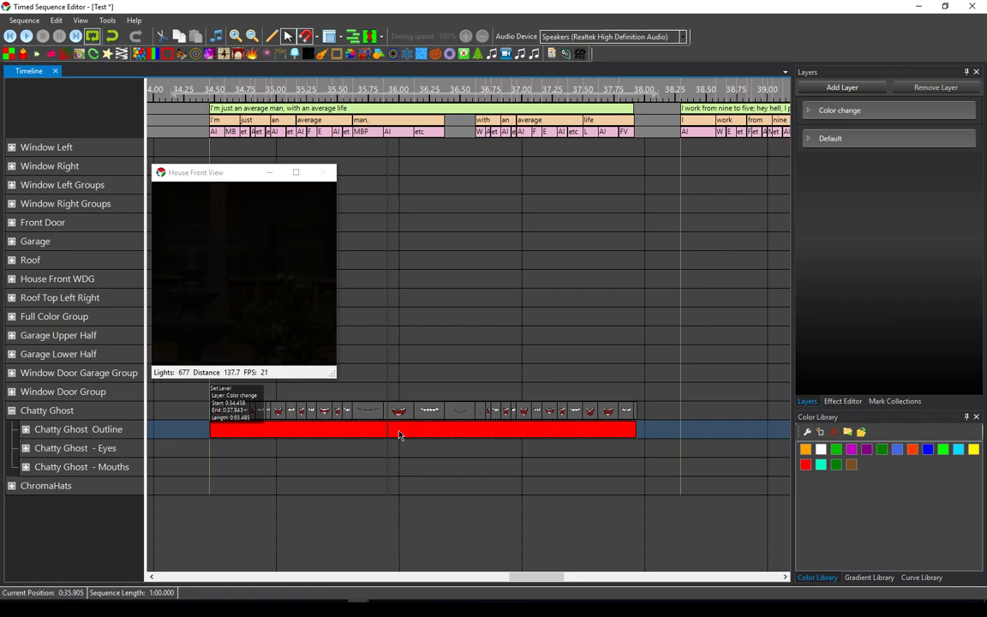
pyautogui.press('Delete')
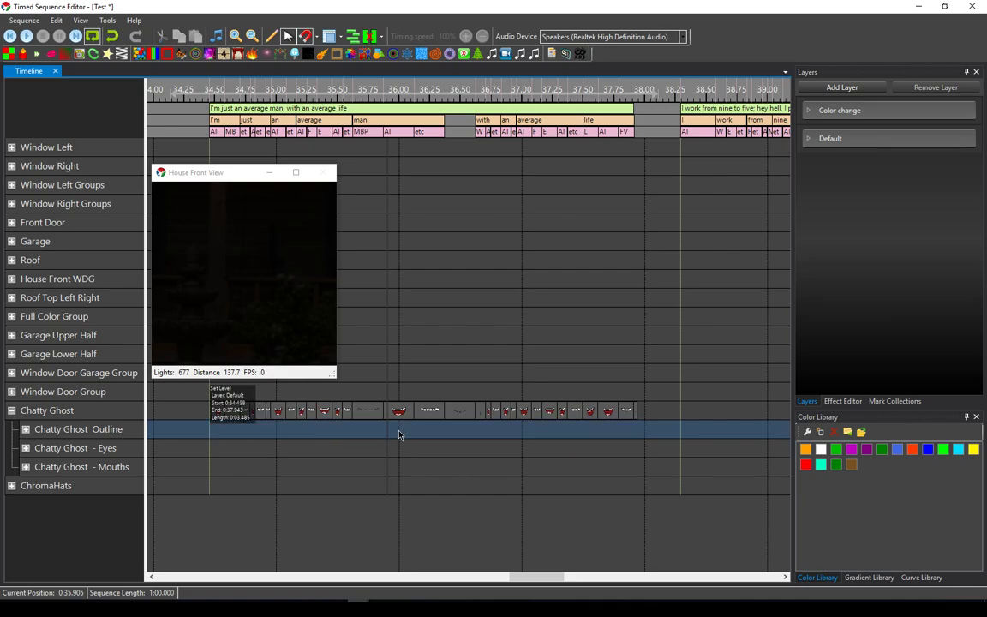
# Step: Add a Wipe on the Outline row stretched to 0:37.9, coloured red, on the Color change layer
pyautogui.moveTo(126, 57); pyautogui.dragTo(211, 440)
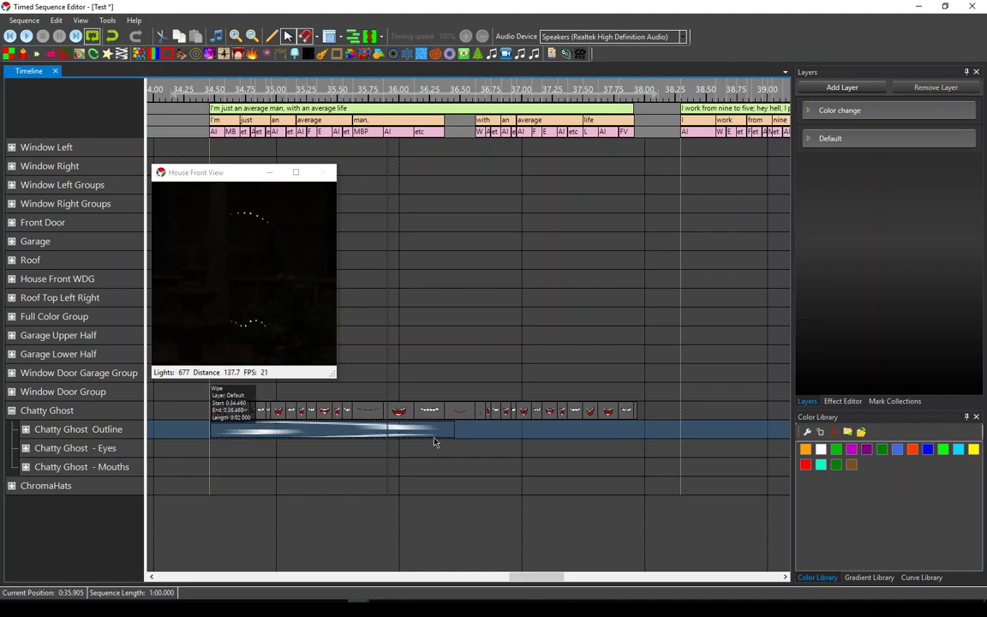
pyautogui.moveTo(454, 436); pyautogui.dragTo(637, 437)
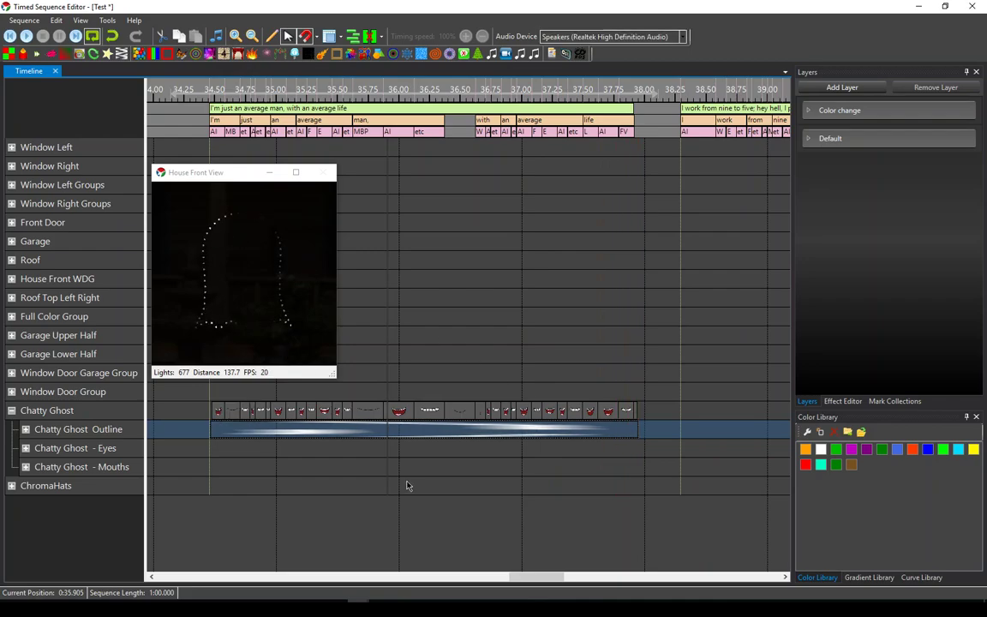
pyautogui.moveTo(810, 469); pyautogui.dragTo(535, 435)
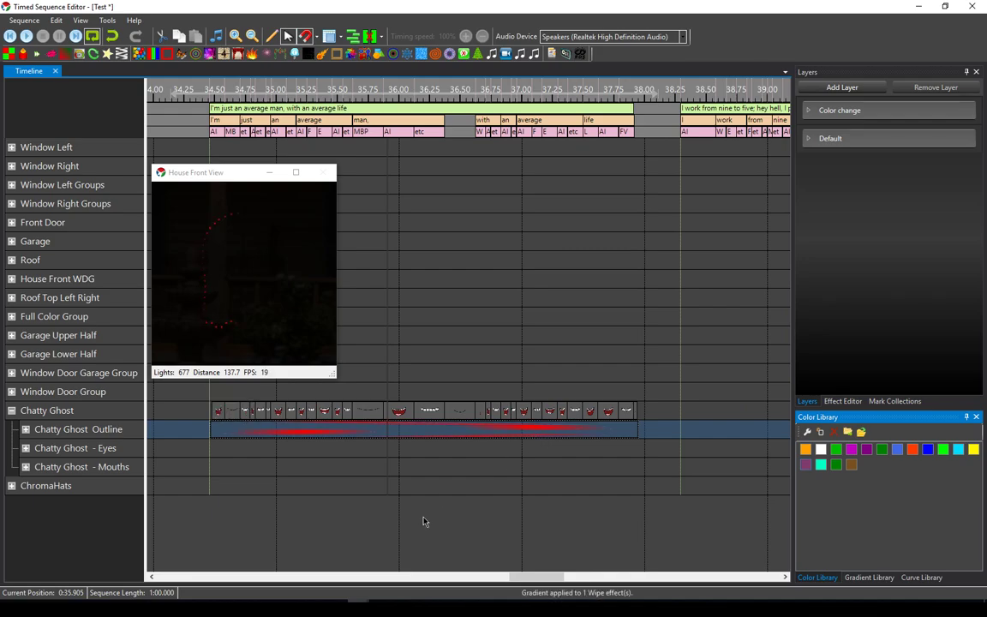
pyautogui.rightClick(459, 433)
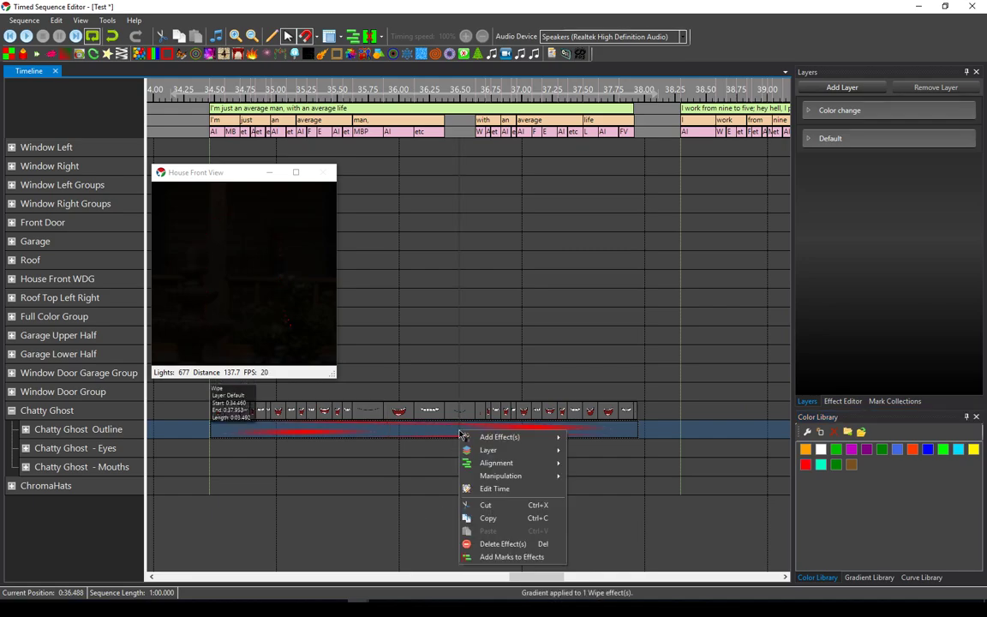
pyautogui.moveTo(523, 450)
pyautogui.click(588, 465)
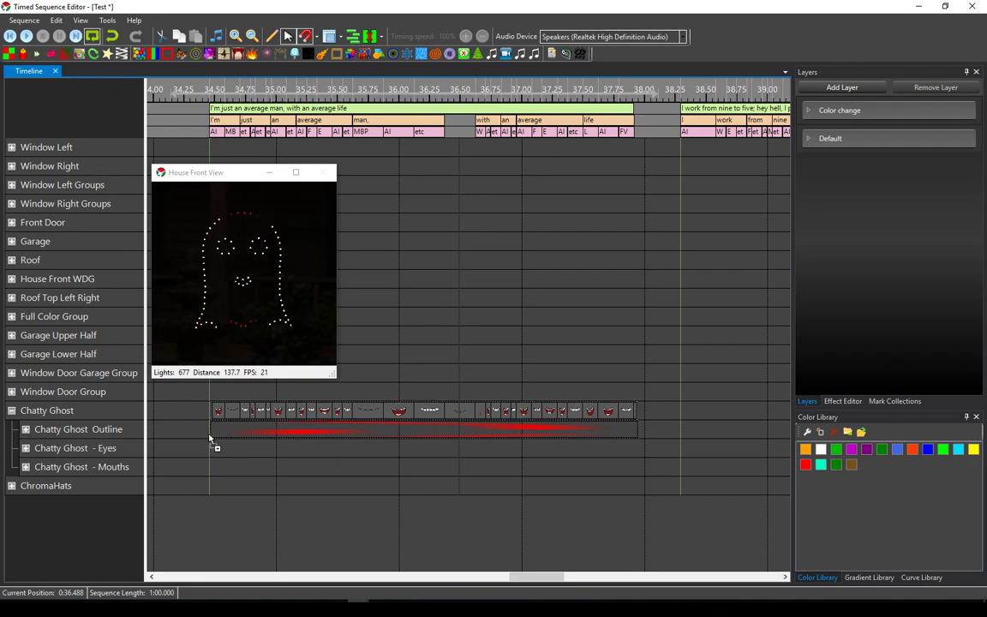
# Step: Add a Set Level across the Outline phrase with intensity lowered to about 14
pyautogui.moveTo(212, 442); pyautogui.dragTo(634, 427)
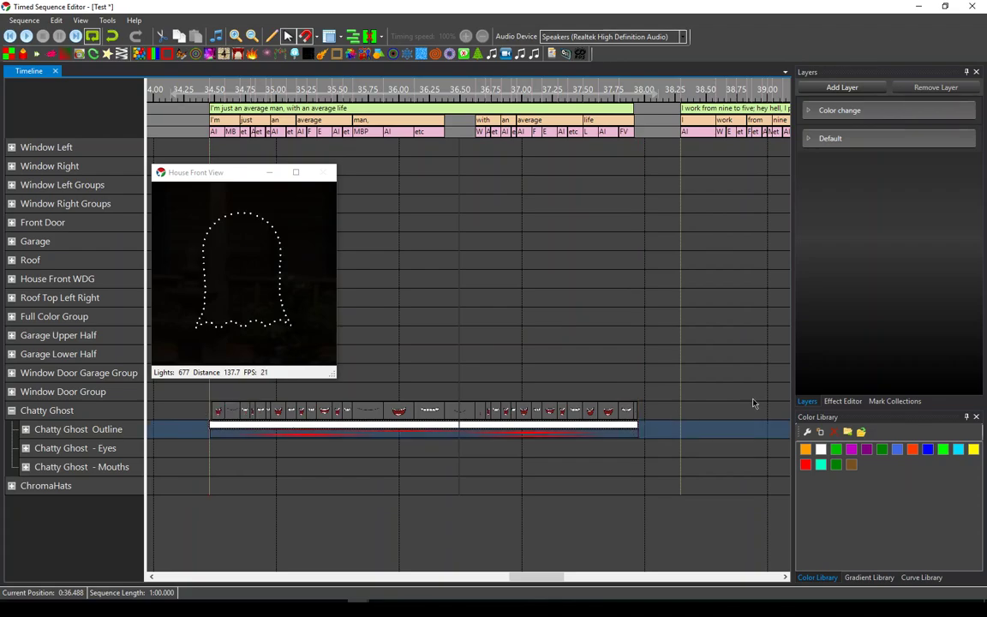
pyautogui.click(835, 402)
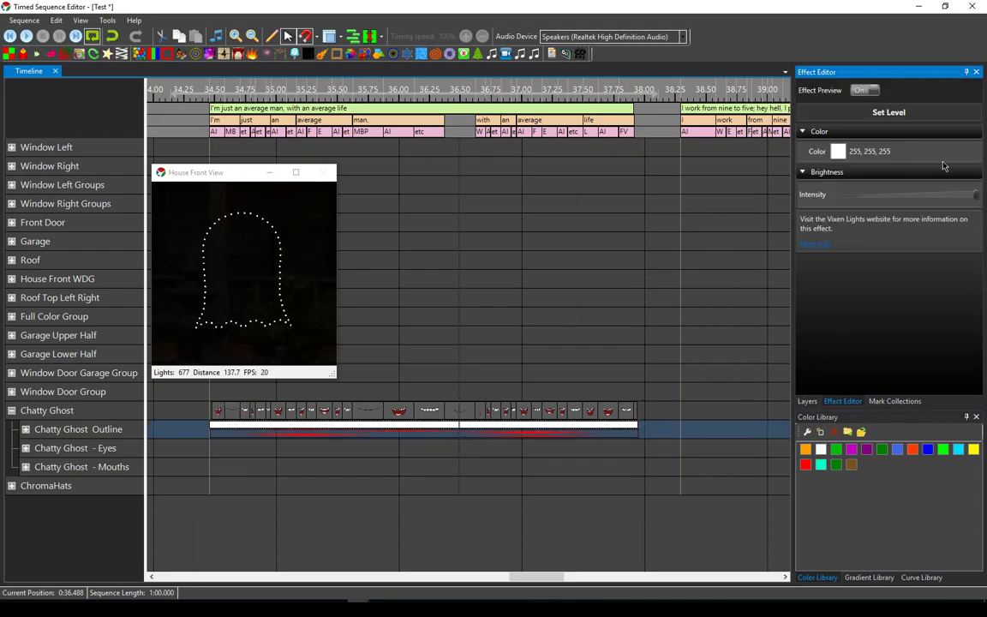
pyautogui.moveTo(883, 195); pyautogui.dragTo(838, 206)
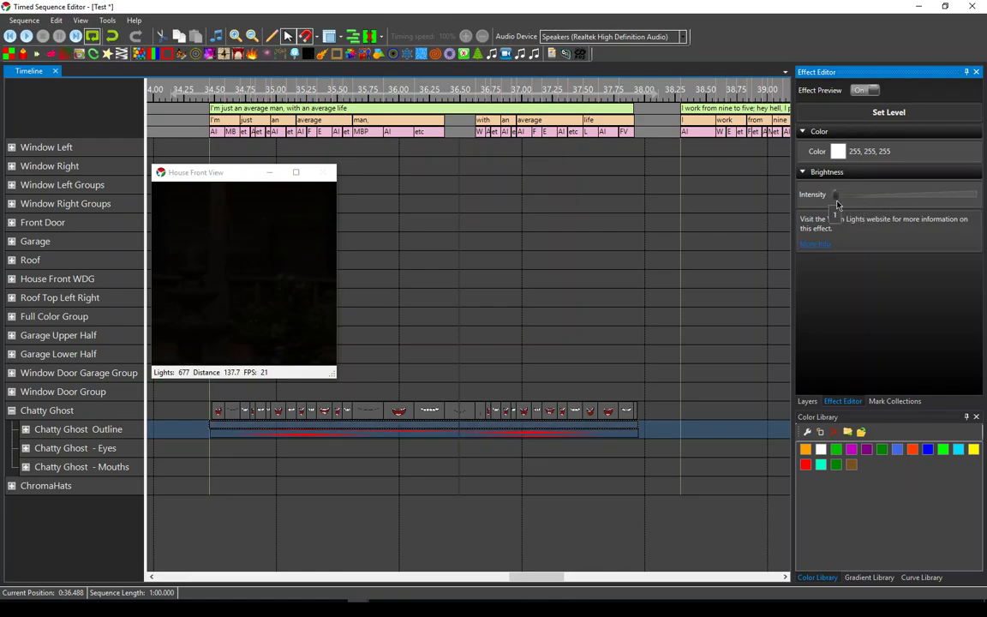
# Step: Put the dim Set Level on the Color change layer, then select the red Wipe to see its settings
pyautogui.rightClick(621, 426)
pyautogui.moveTo(656, 441)
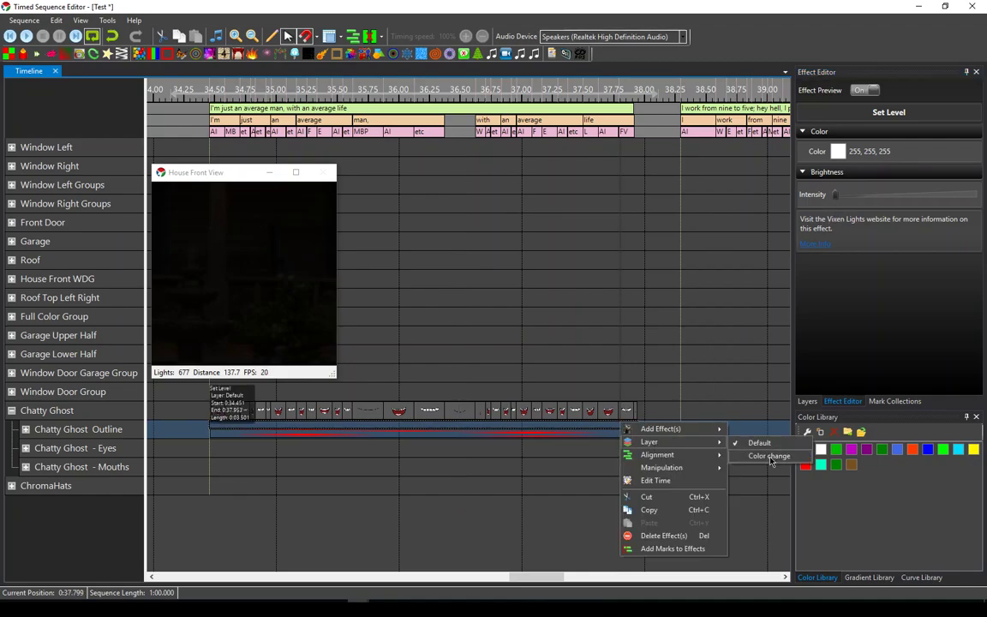
pyautogui.click(759, 458)
pyautogui.moveTo(542, 491); pyautogui.dragTo(538, 362)
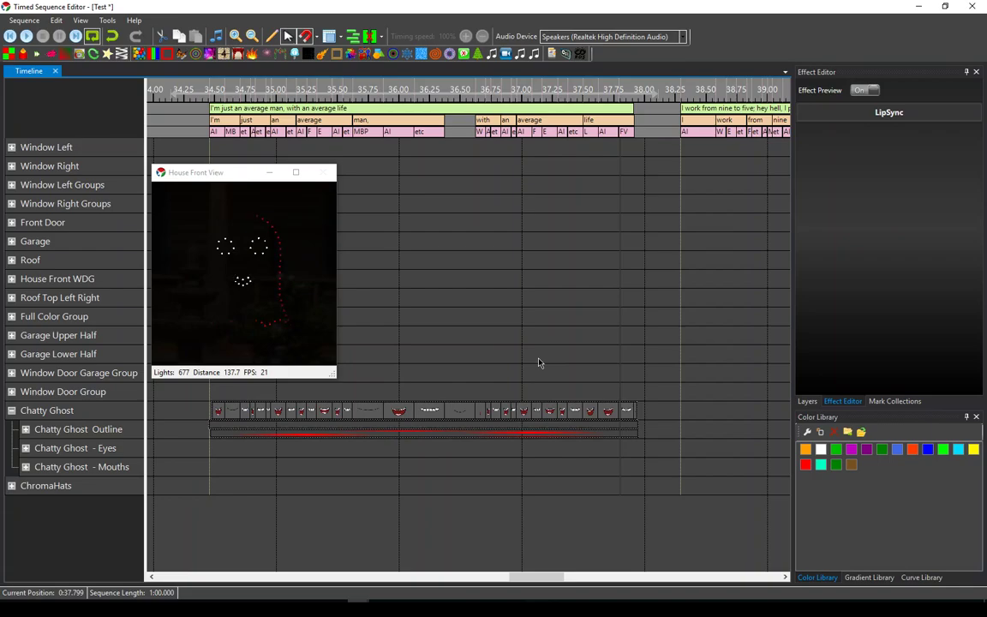
pyautogui.click(441, 467)
pyautogui.click(442, 435)
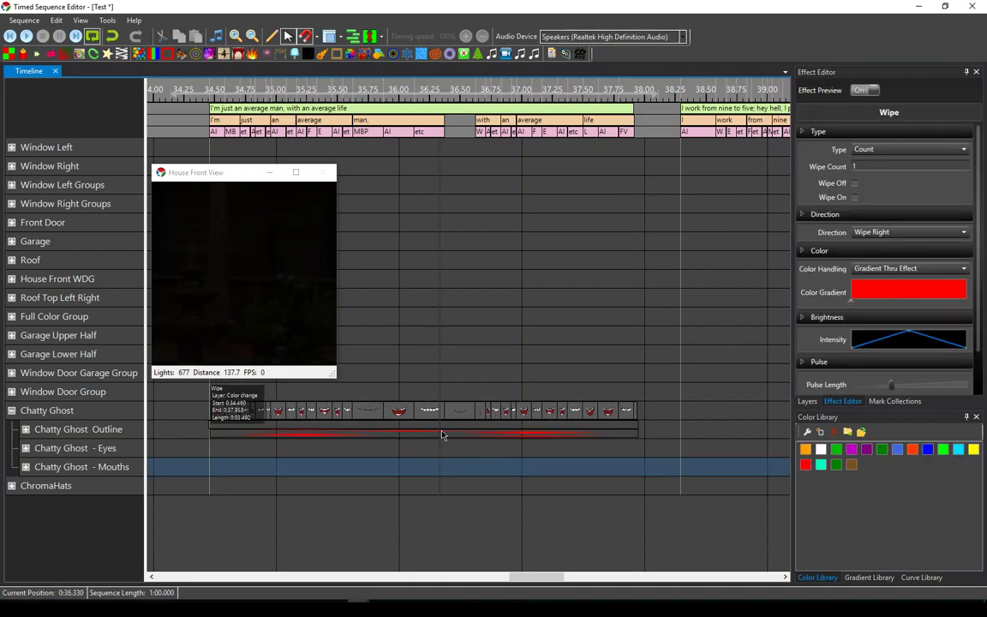
# Step: Replace the red Wipe with a Pinwheel on the Outline row from 0:34.499 to the phrase's end
pyautogui.press('Delete')
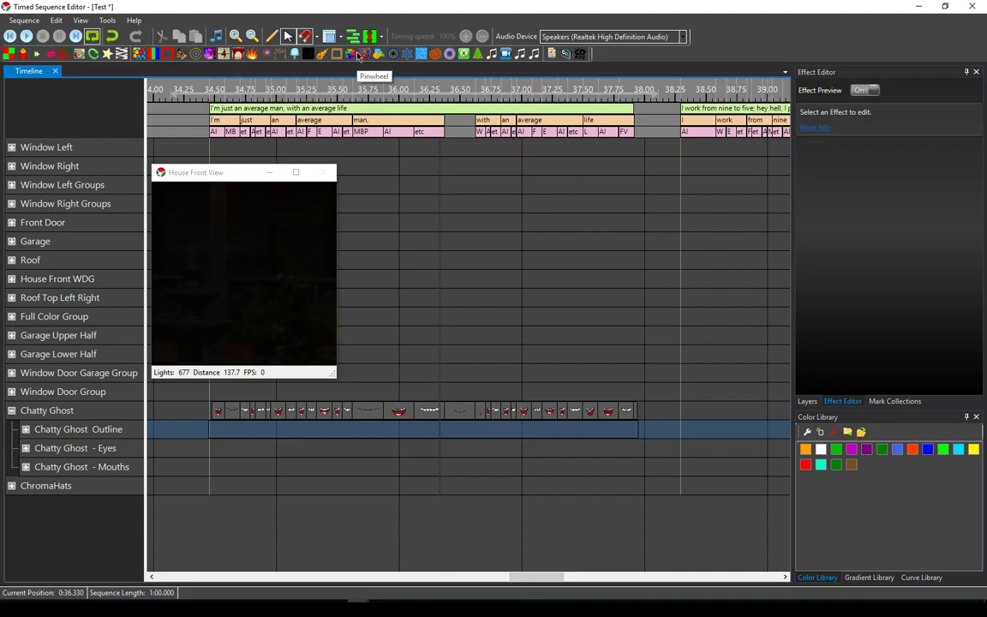
pyautogui.moveTo(360, 55); pyautogui.dragTo(222, 437)
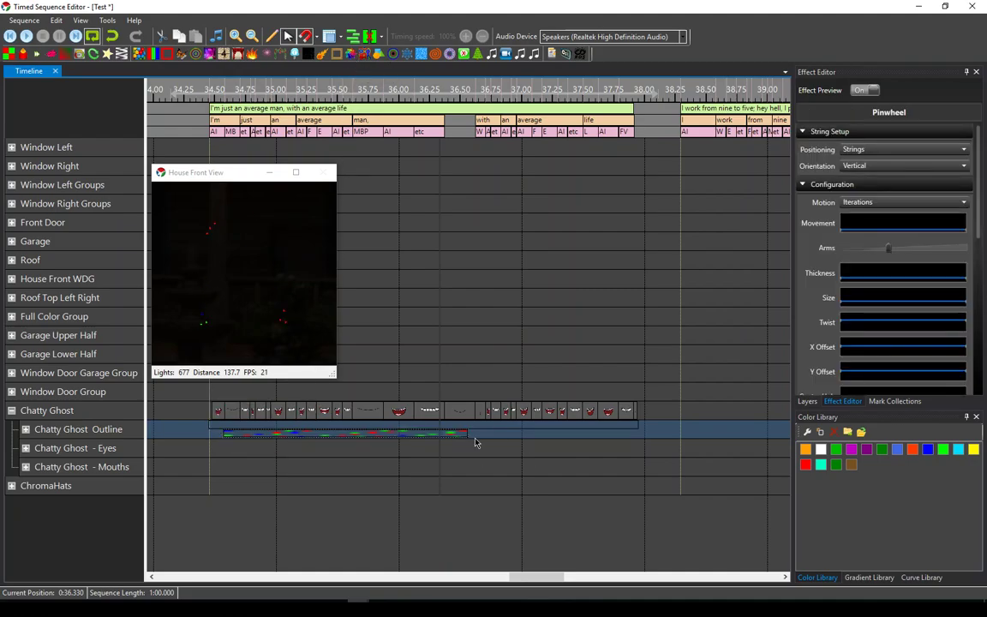
pyautogui.moveTo(467, 435); pyautogui.dragTo(637, 434)
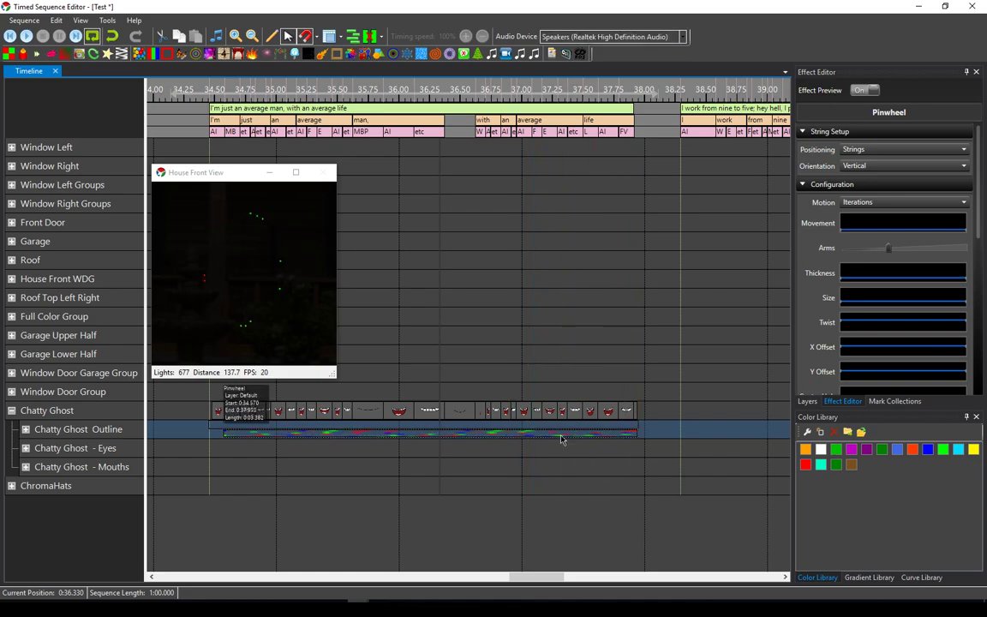
pyautogui.moveTo(229, 434); pyautogui.dragTo(221, 435)
# Step: Move the Pinwheel onto the Color change layer
pyautogui.rightClick(351, 437)
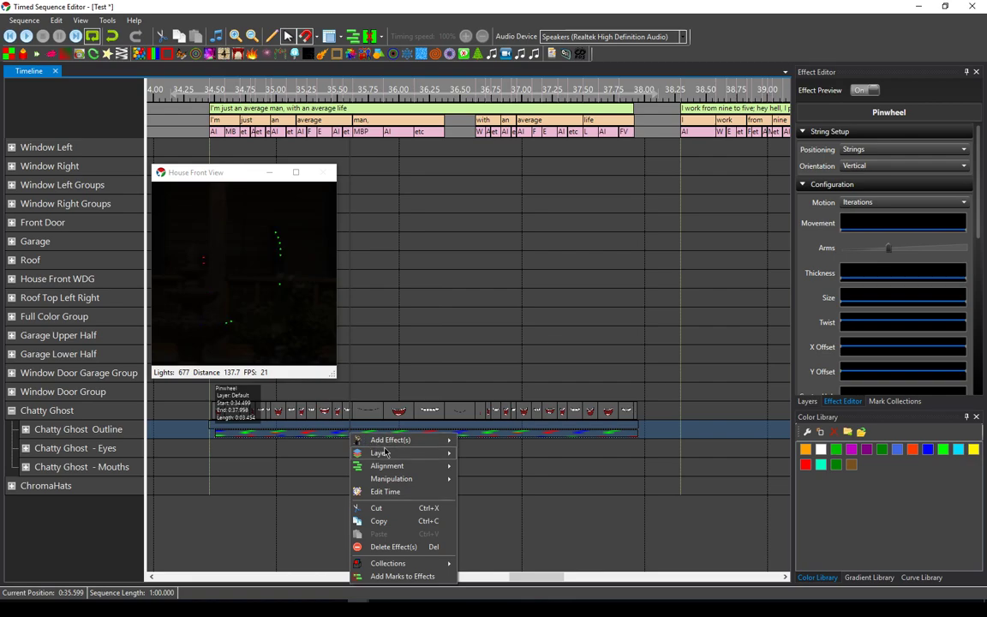
pyautogui.moveTo(429, 452)
pyautogui.click(490, 467)
pyautogui.click(447, 410)
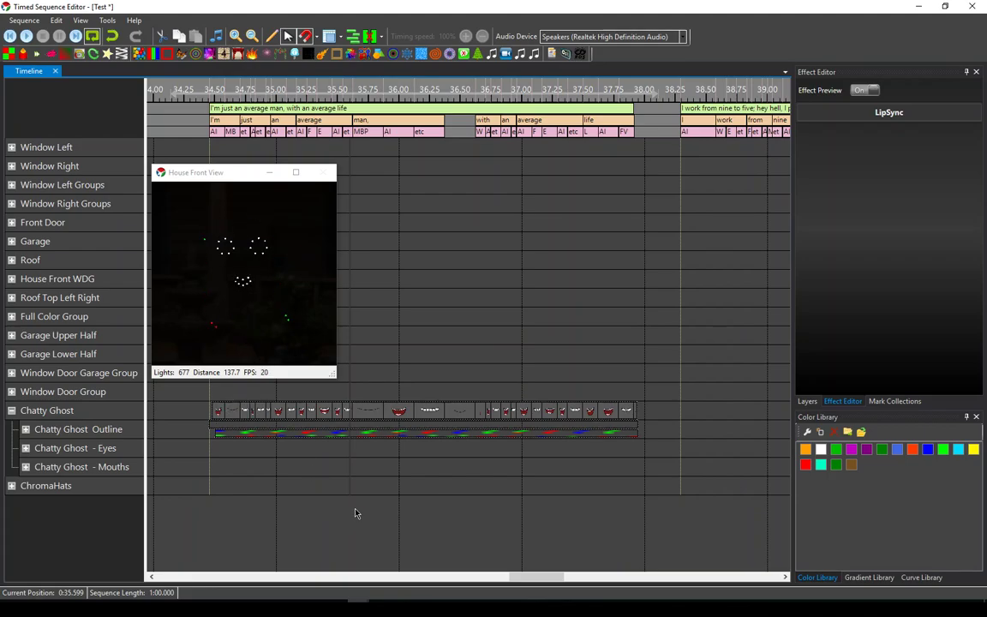
pyautogui.click(379, 482)
pyautogui.click(384, 439)
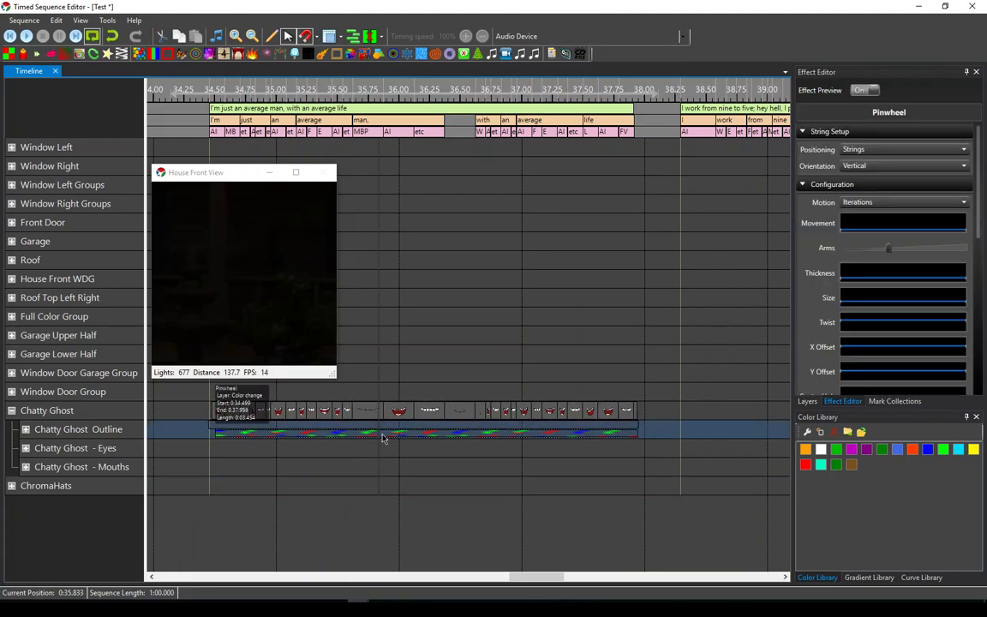
pyautogui.click(385, 413)
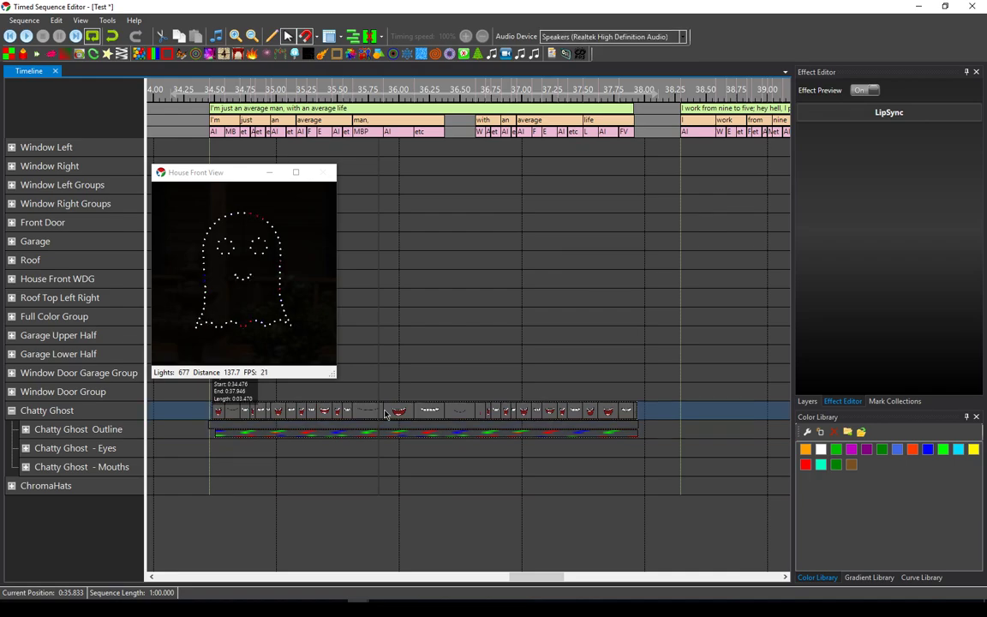